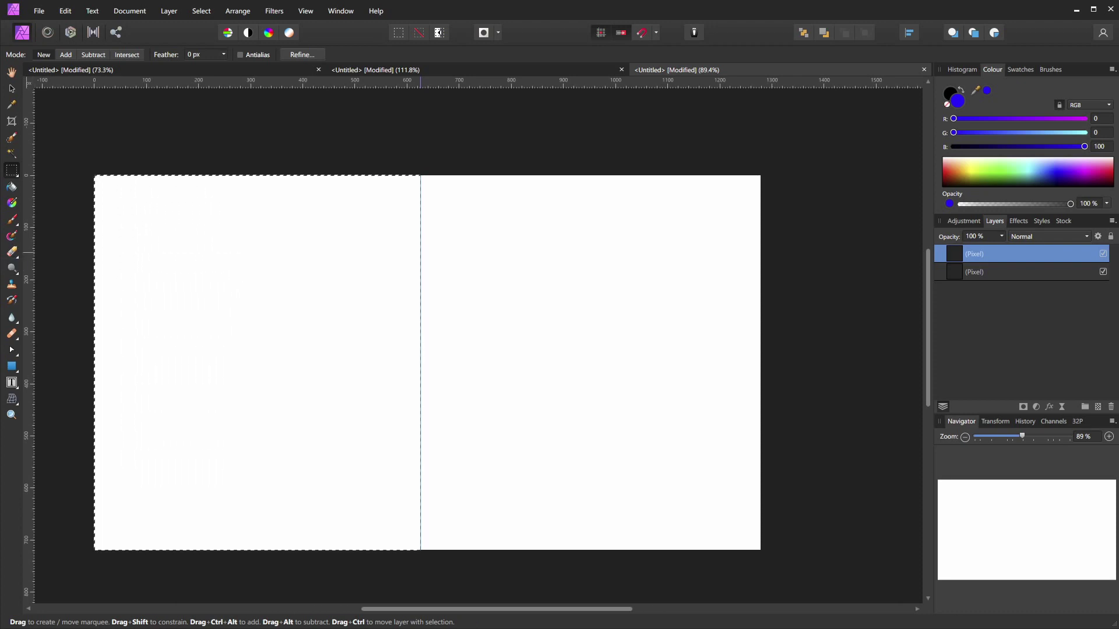
Flood-fill the selected left half of the canvas with blue set to B 80
key(g)
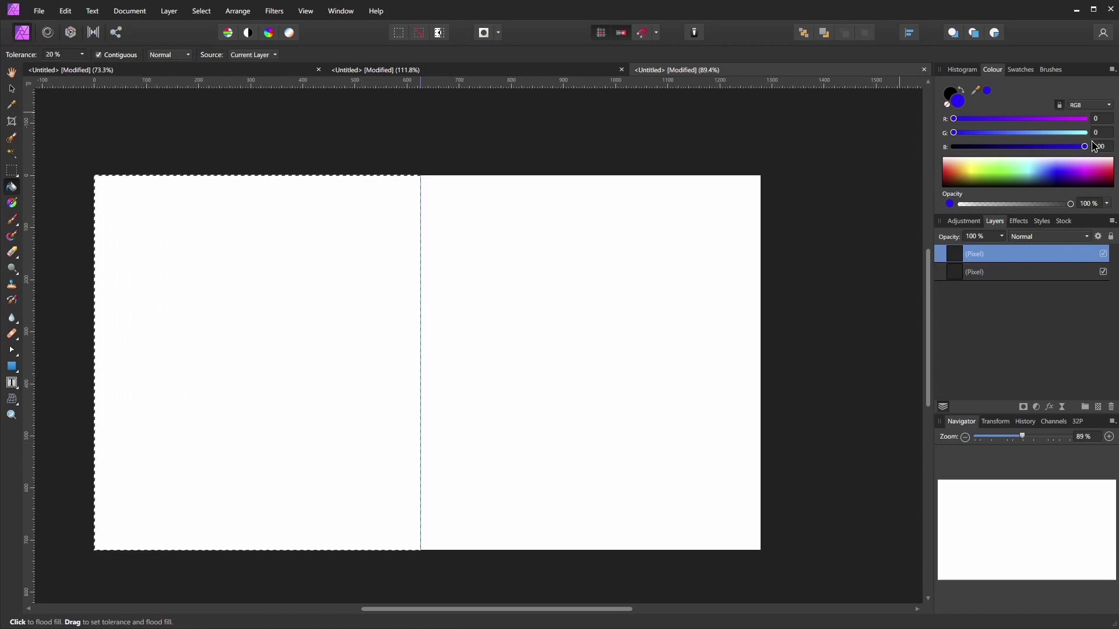
drag(1084, 147, 1058, 146)
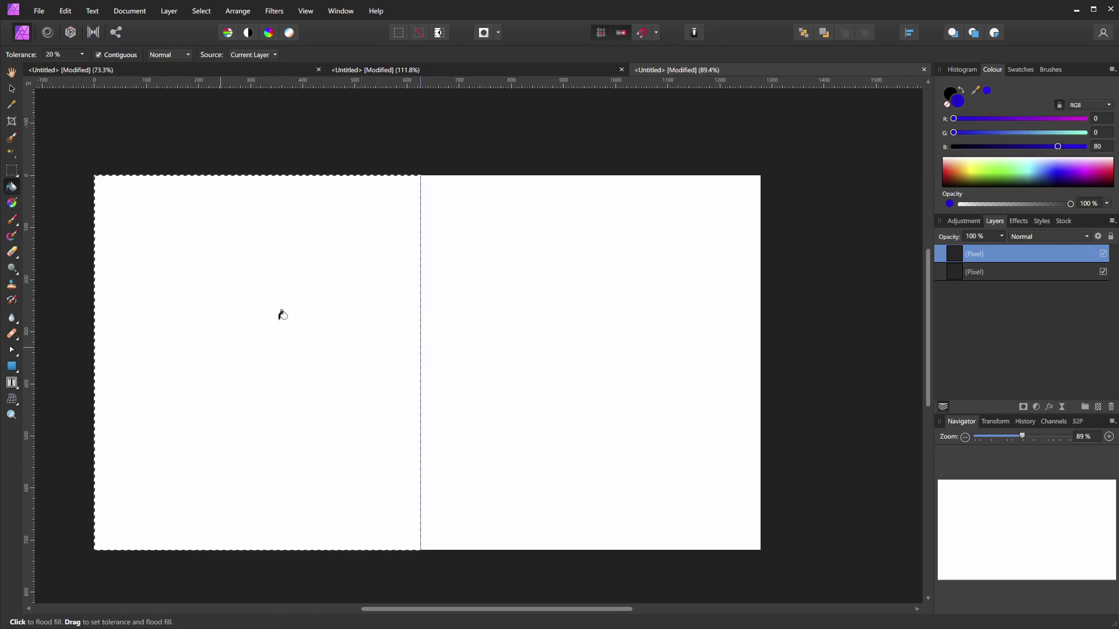
click(280, 315)
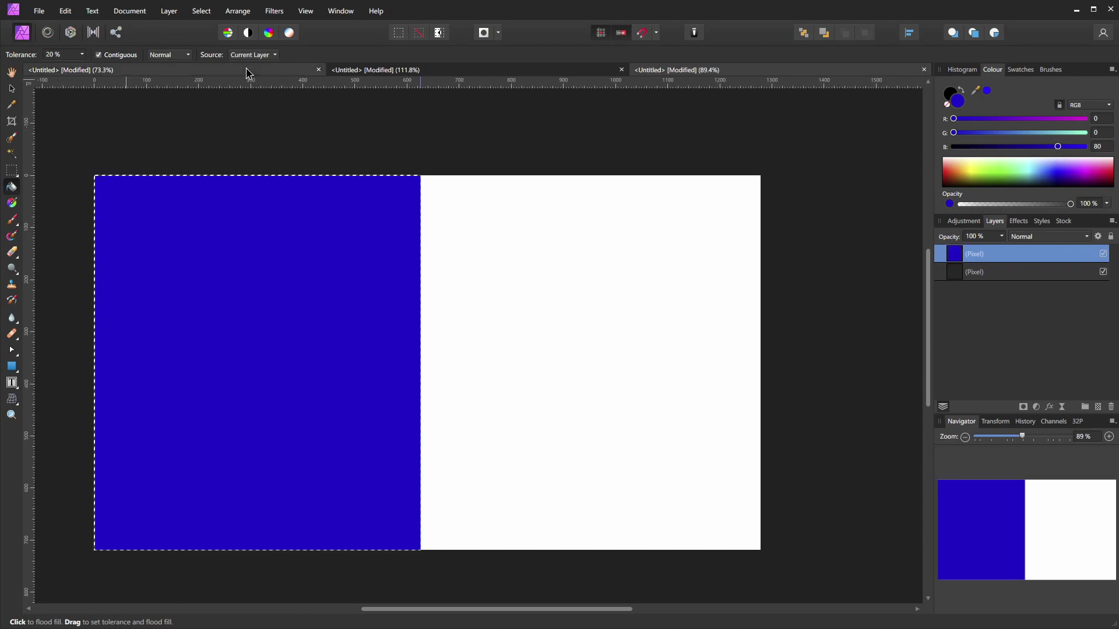
Invert the selection and flood-fill the right half with the same blue
click(437, 35)
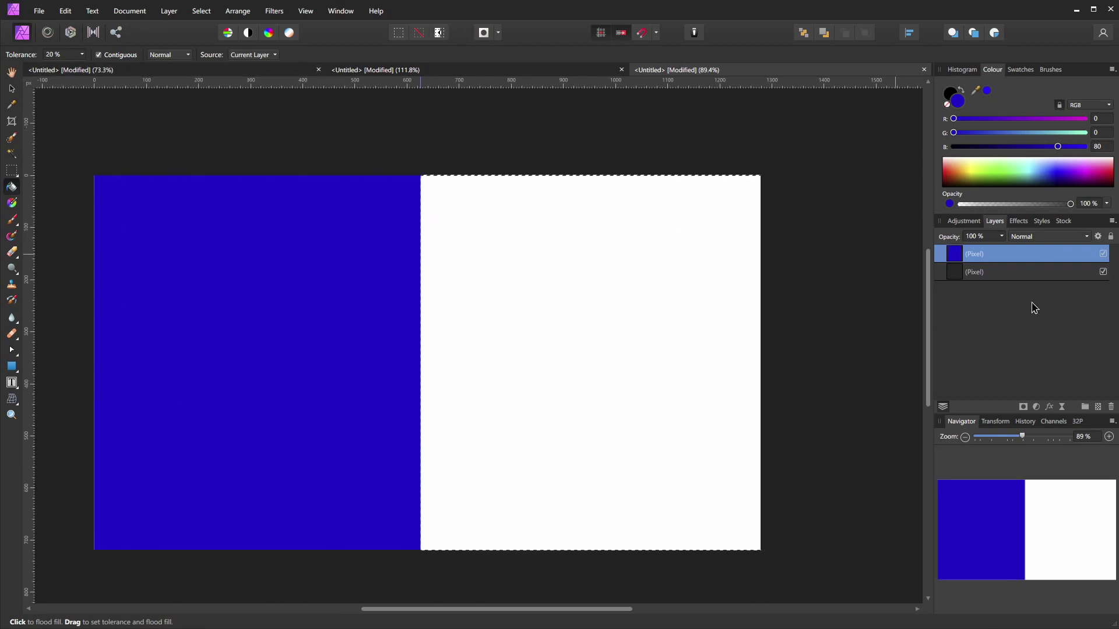
click(943, 271)
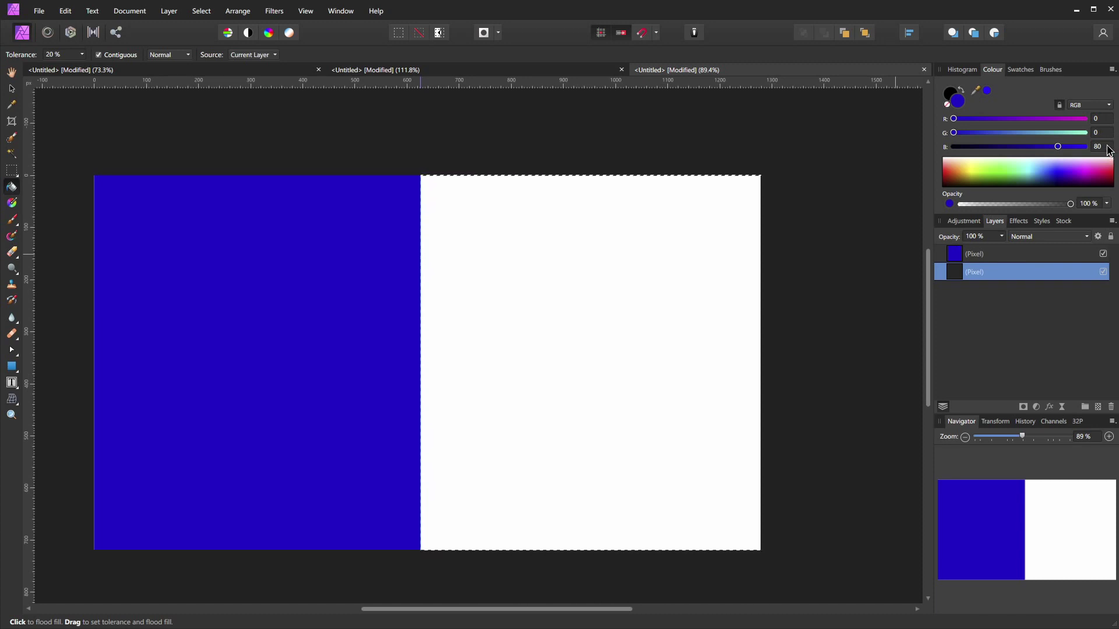
scroll(1106, 138, up, 1)
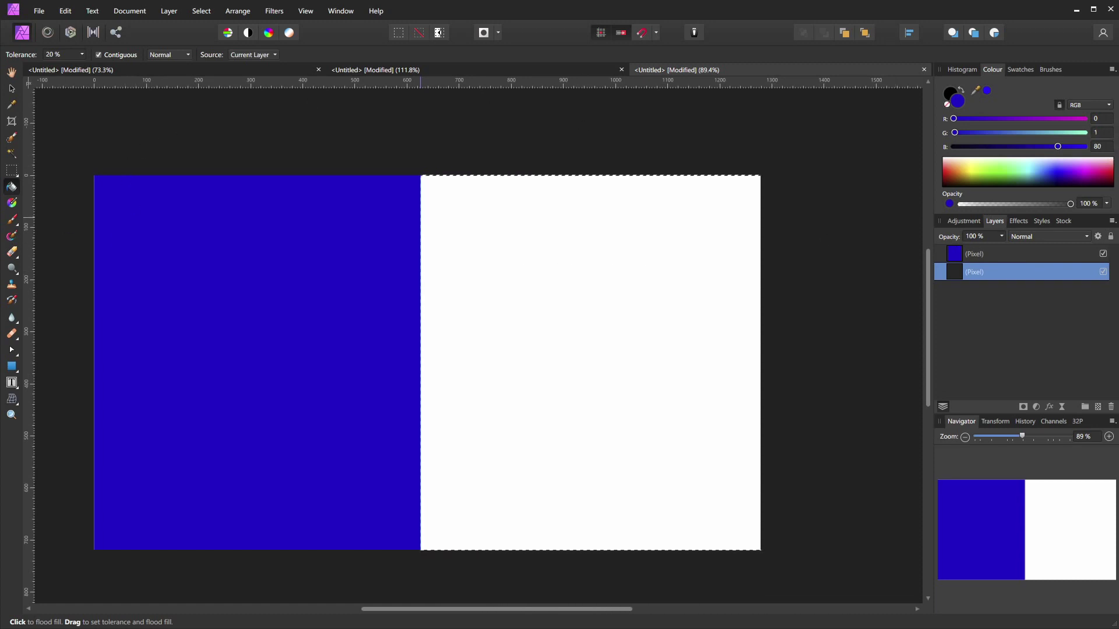
click(592, 308)
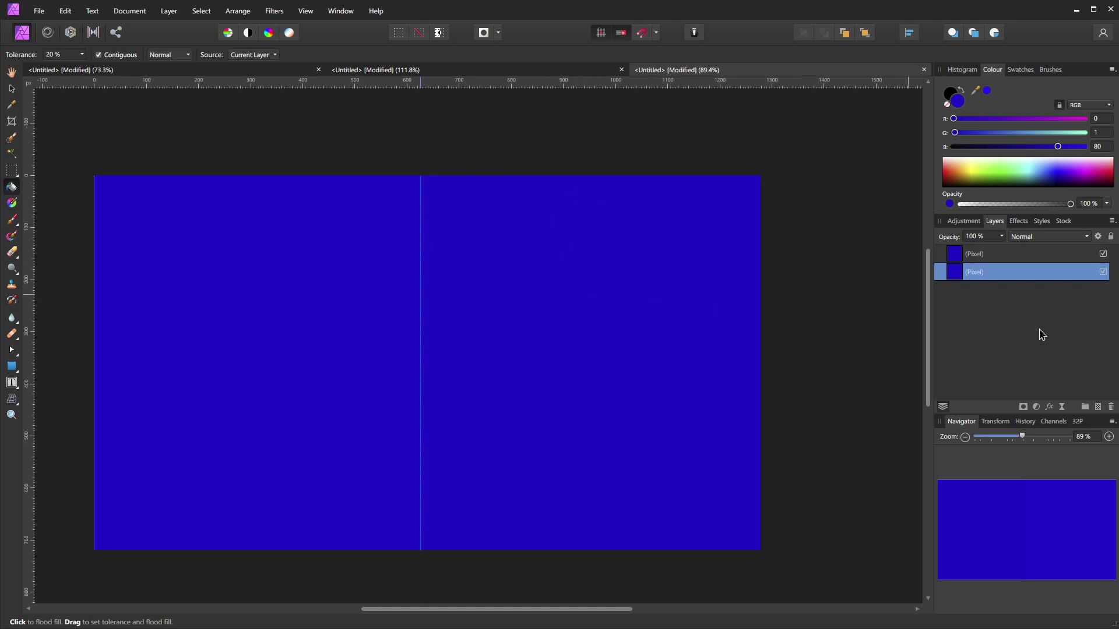
Merge both pixel layers with Merge Visible and delete the two original pixel layers
click(987, 258)
shift+click(982, 272)
right_click(994, 275)
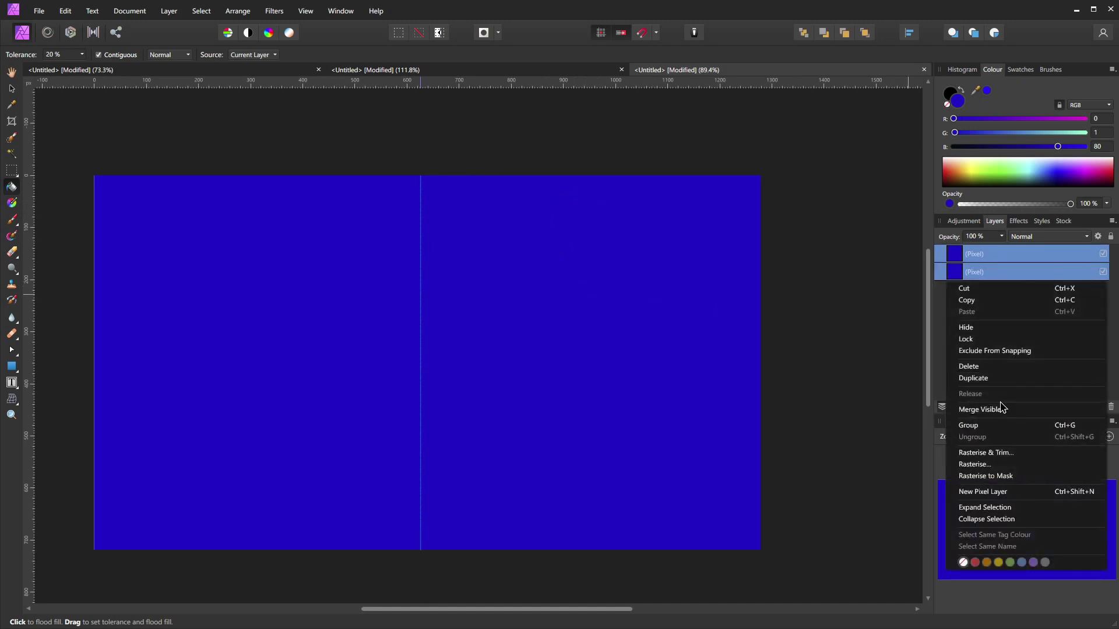
click(1002, 407)
click(984, 272)
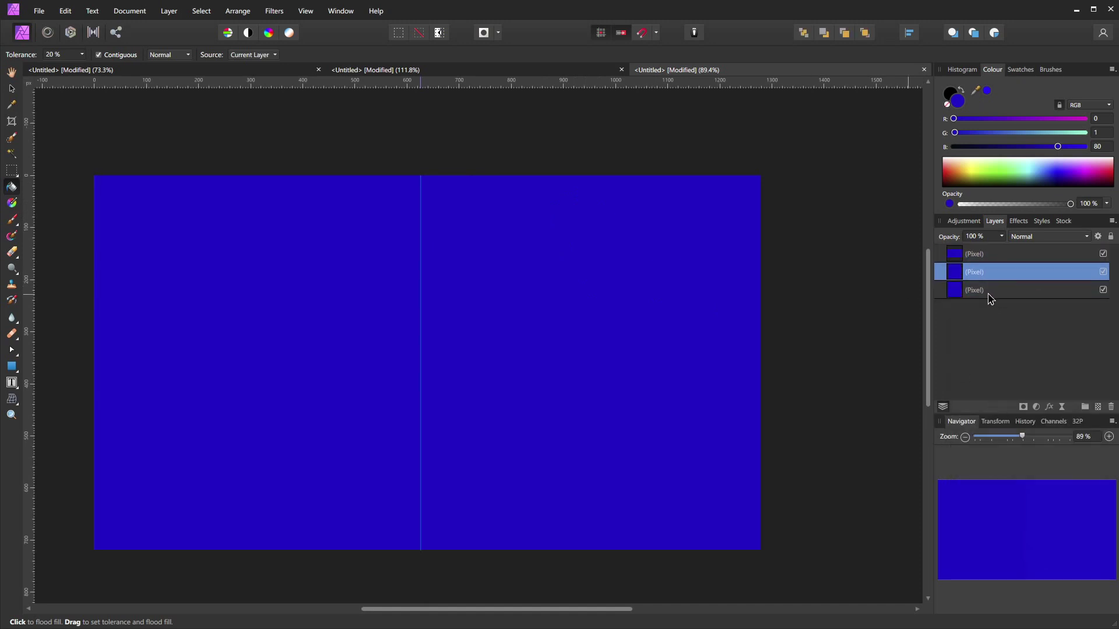
shift+click(991, 292)
key(Delete)
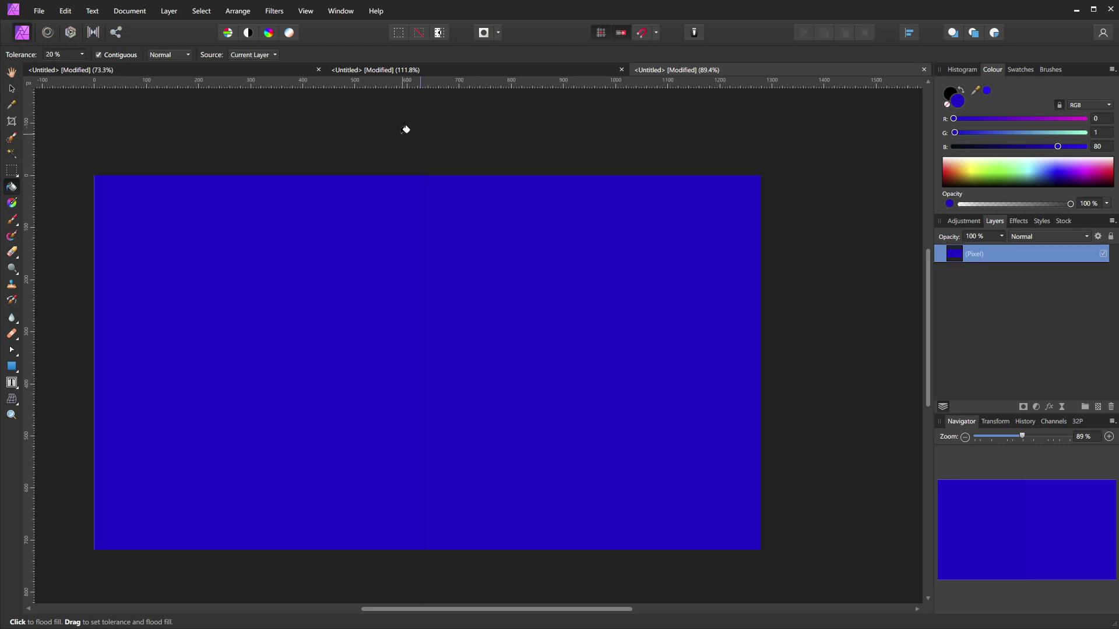
With the Move tool active and no layers selected, add an Exposure adjustment layer at 0
key(v)
key(Escape)
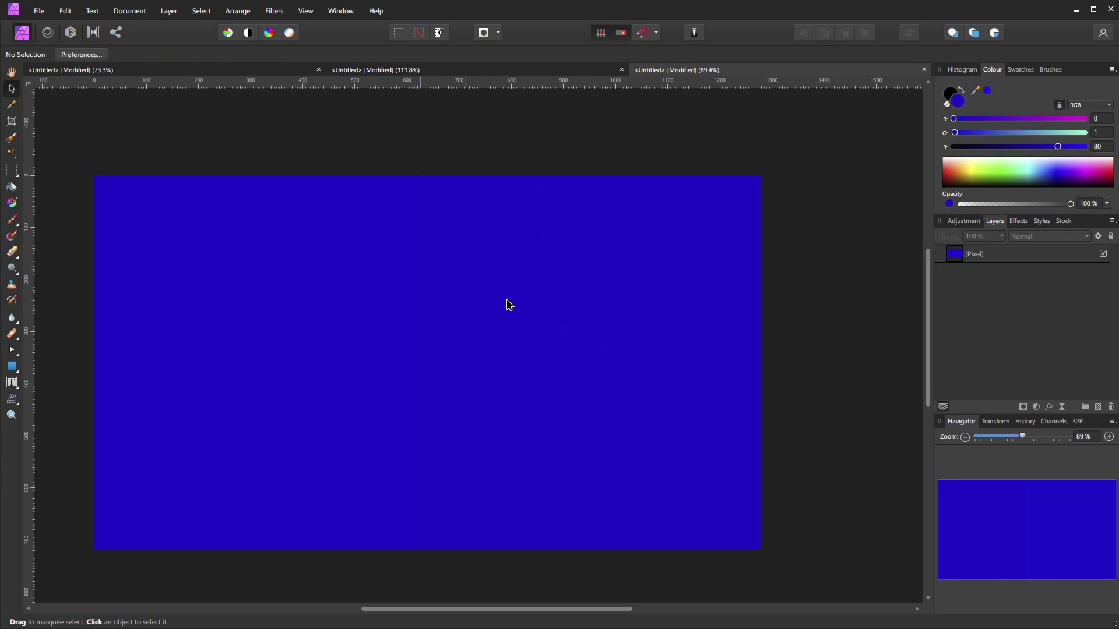
click(1036, 407)
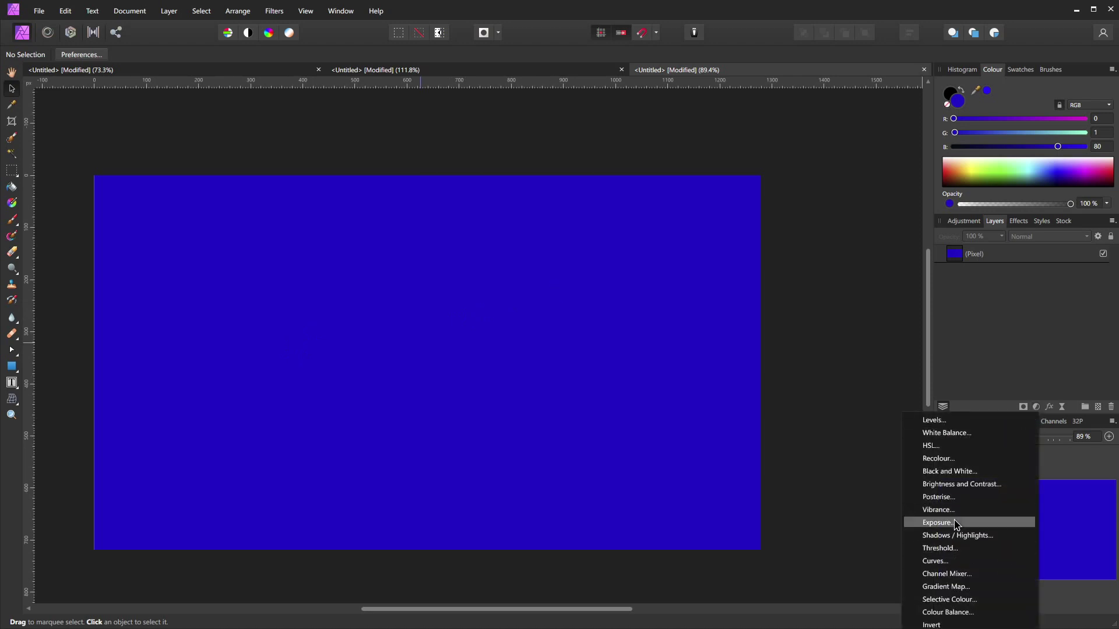
click(958, 522)
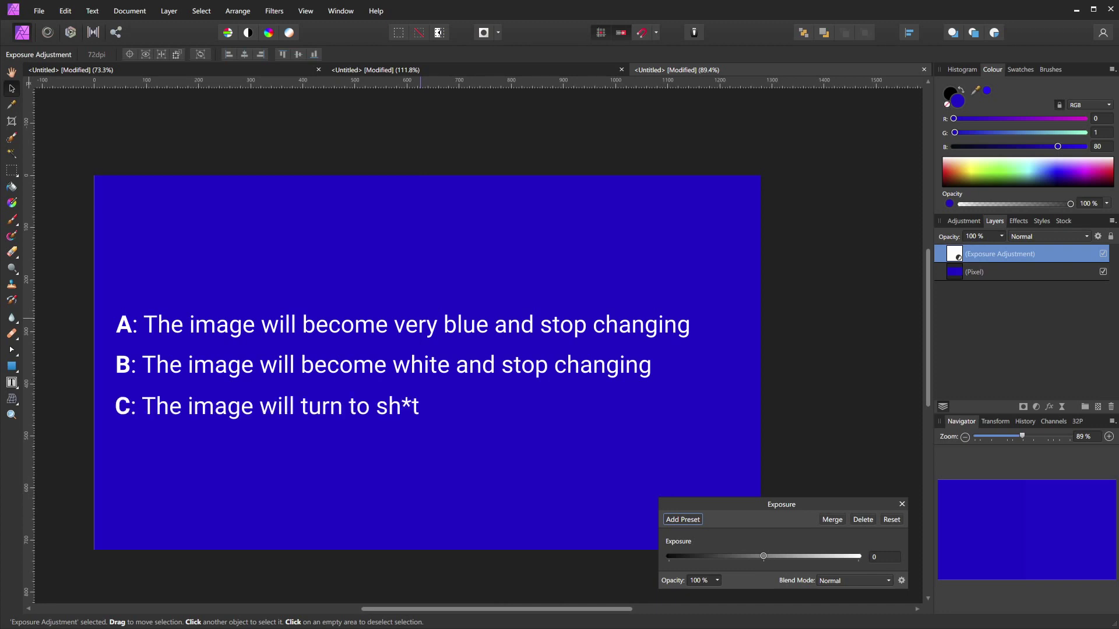
Raise the exposure to 20 so the right half turns pale cyan, then bring up sky.jpg
drag(763, 556, 872, 559)
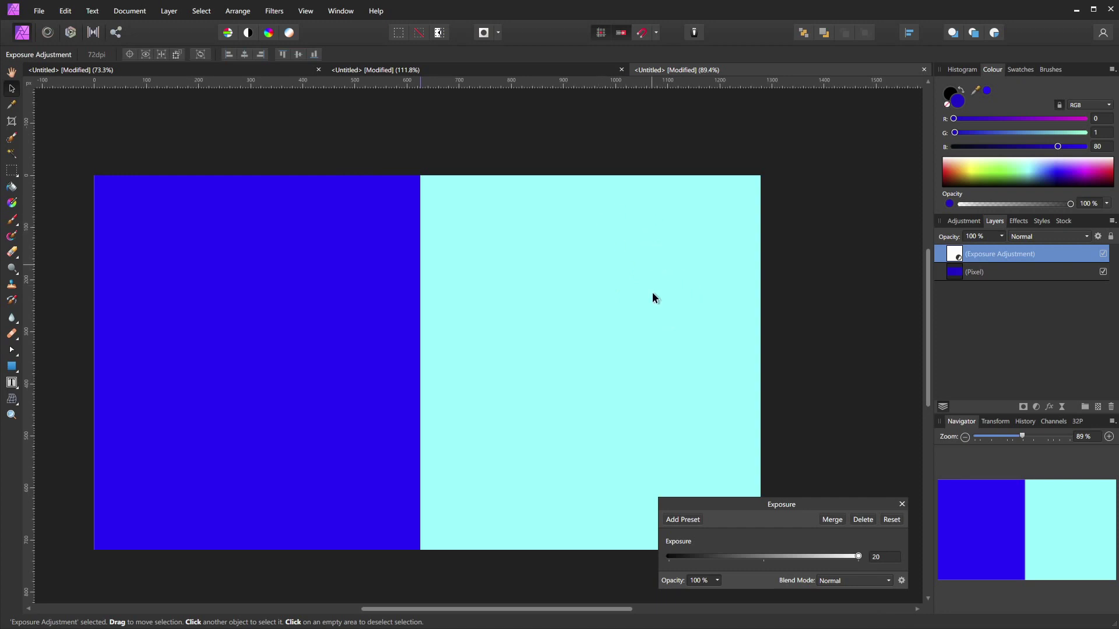
key(alt+Tab)
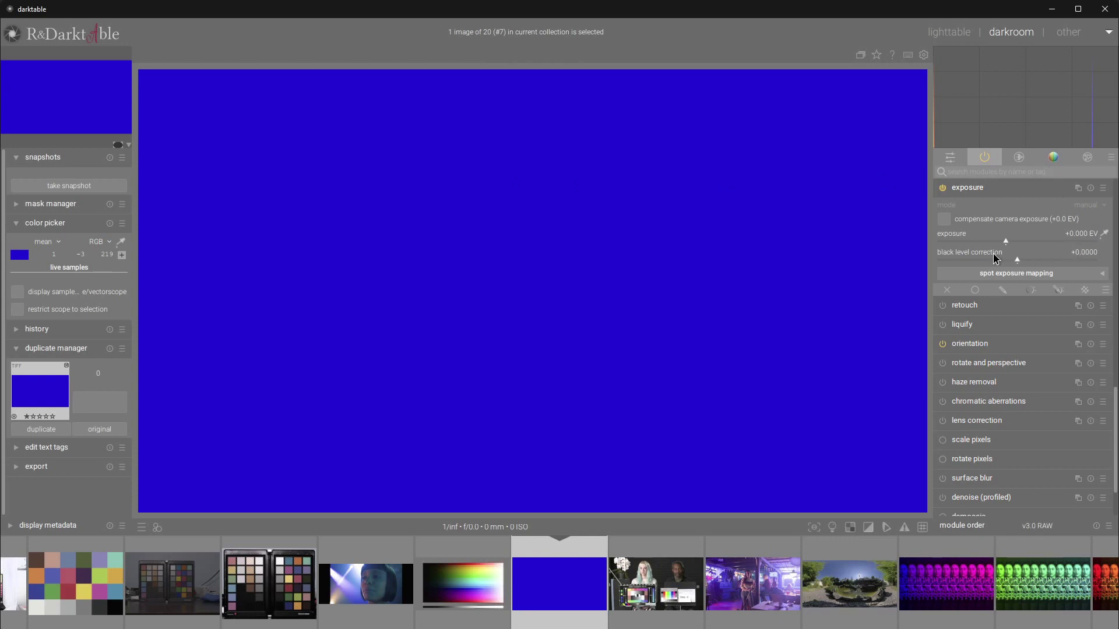
Drag darktable's exposure slider up until the blue test image looks almost white
drag(1008, 244, 1058, 232)
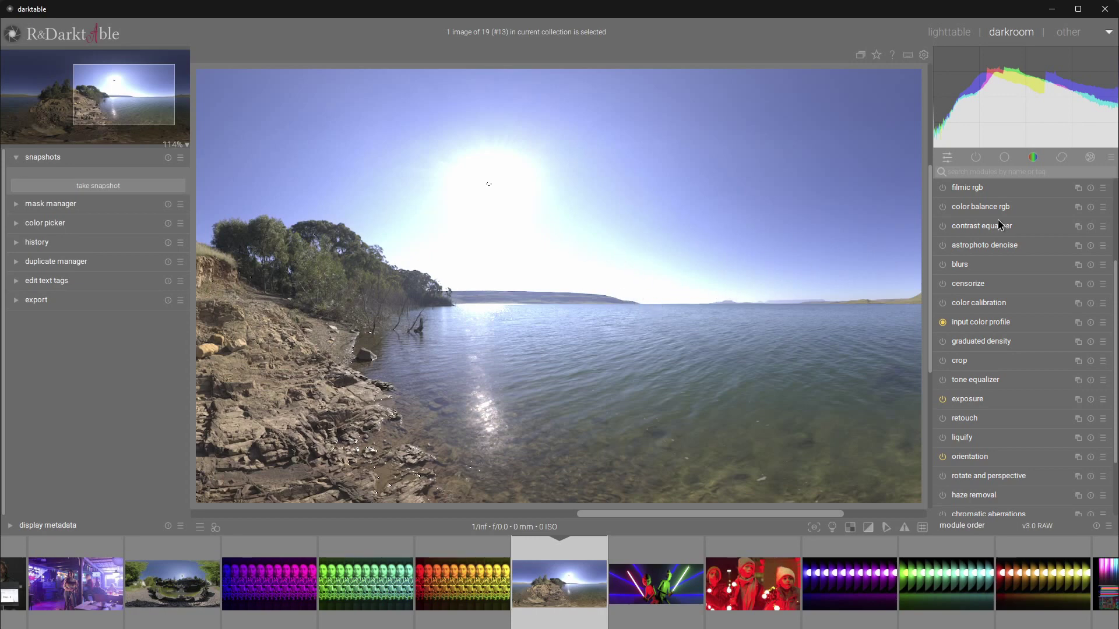
Enable the filmic rgb module on the lakeside photo to shrink and darken the sun
click(943, 192)
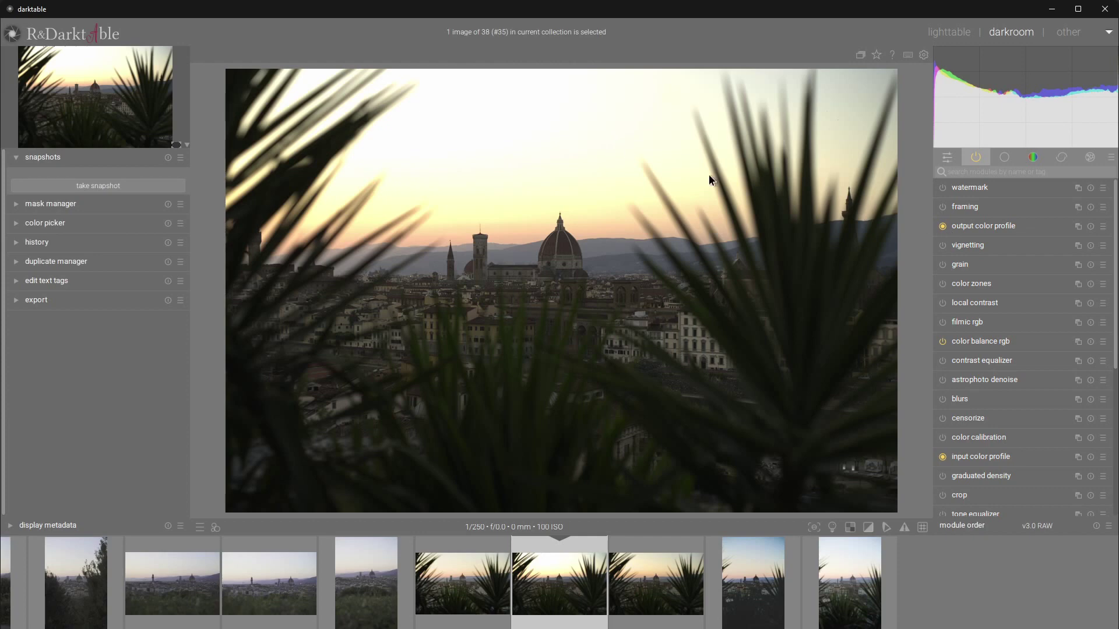
Return to the palm-framed cathedral photo and take a snapshot of its current edit
key(BackSpace)
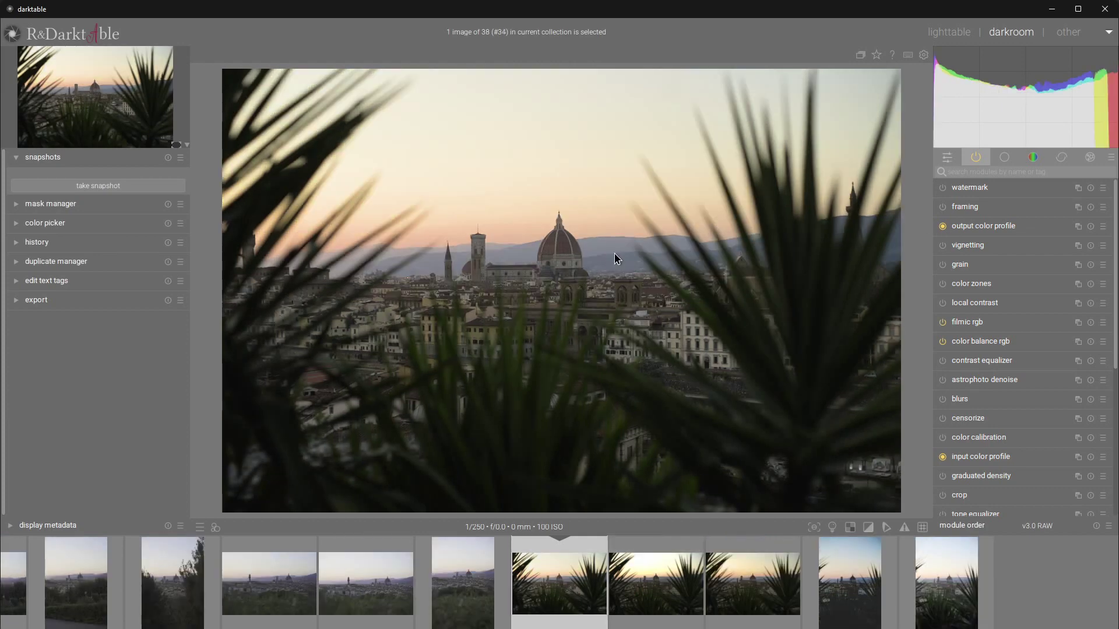
click(648, 590)
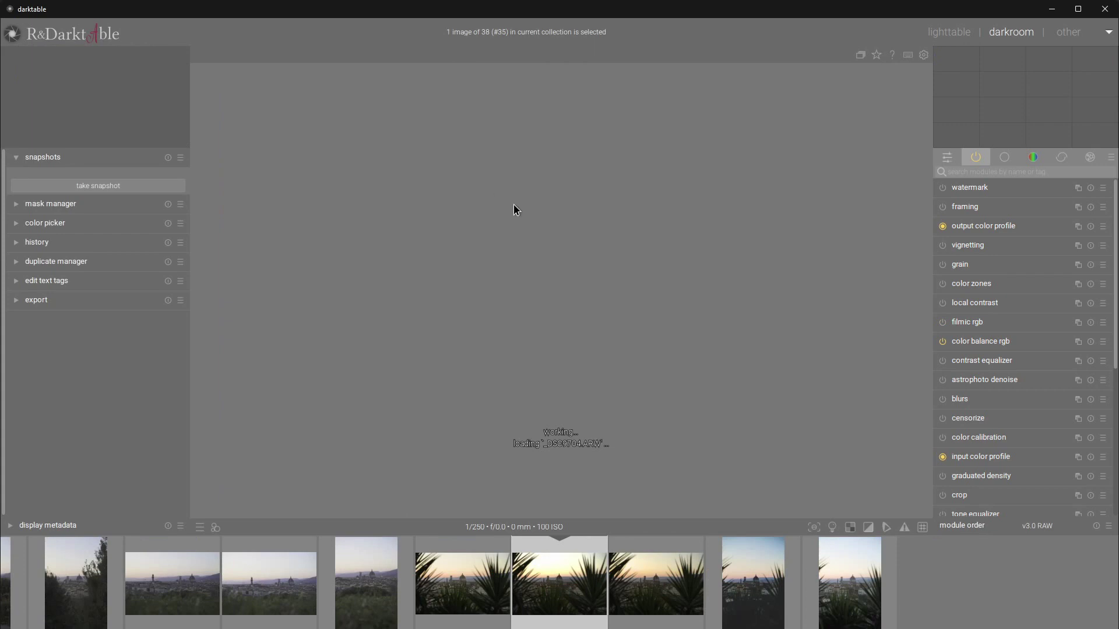
click(82, 184)
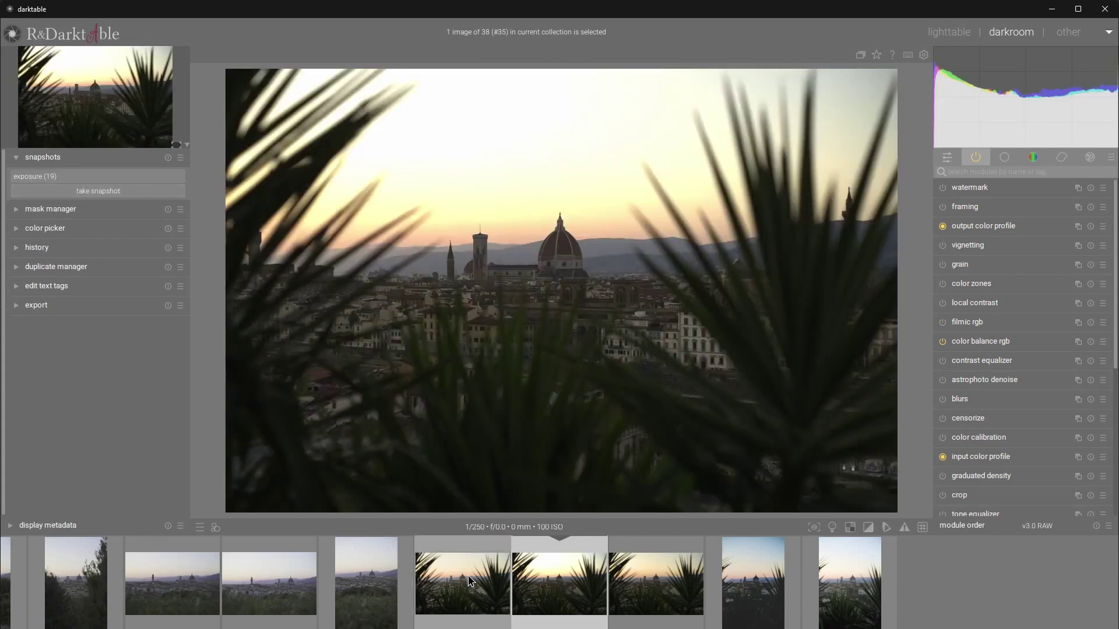
Compare against the exposure (19) snapshot, sliding the split divider right and then left
key(BackSpace)
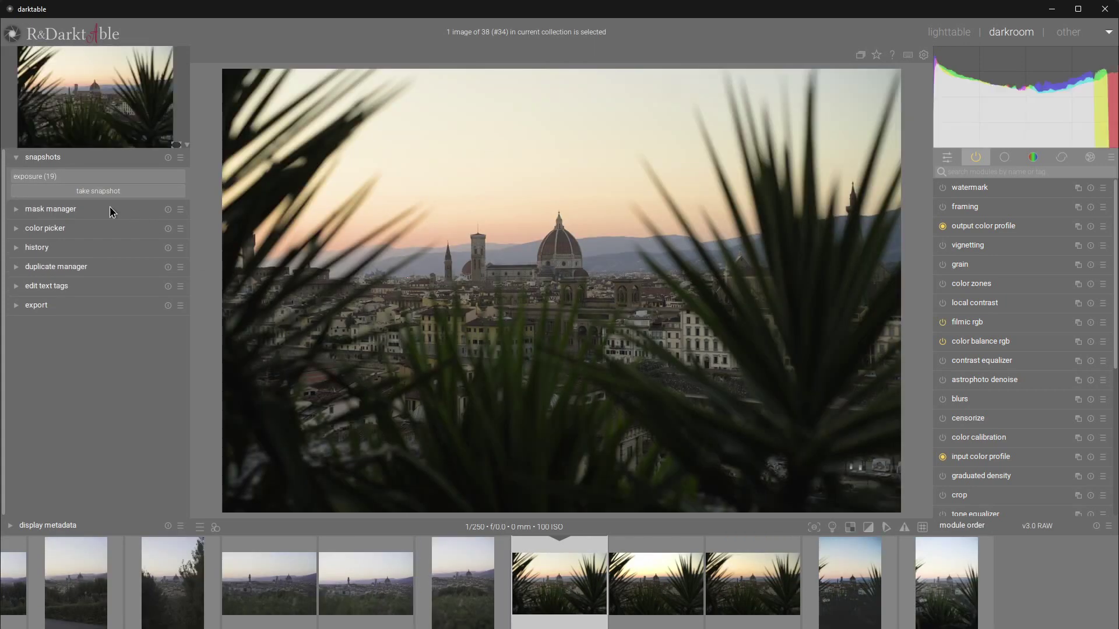
click(82, 175)
drag(554, 265, 786, 227)
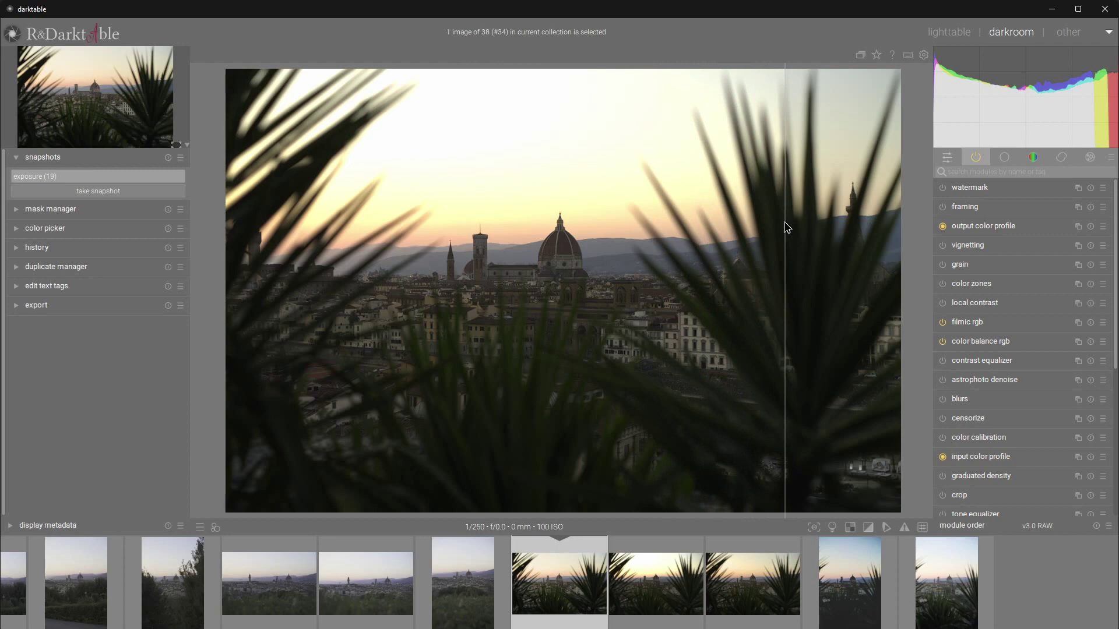
drag(785, 223, 193, 218)
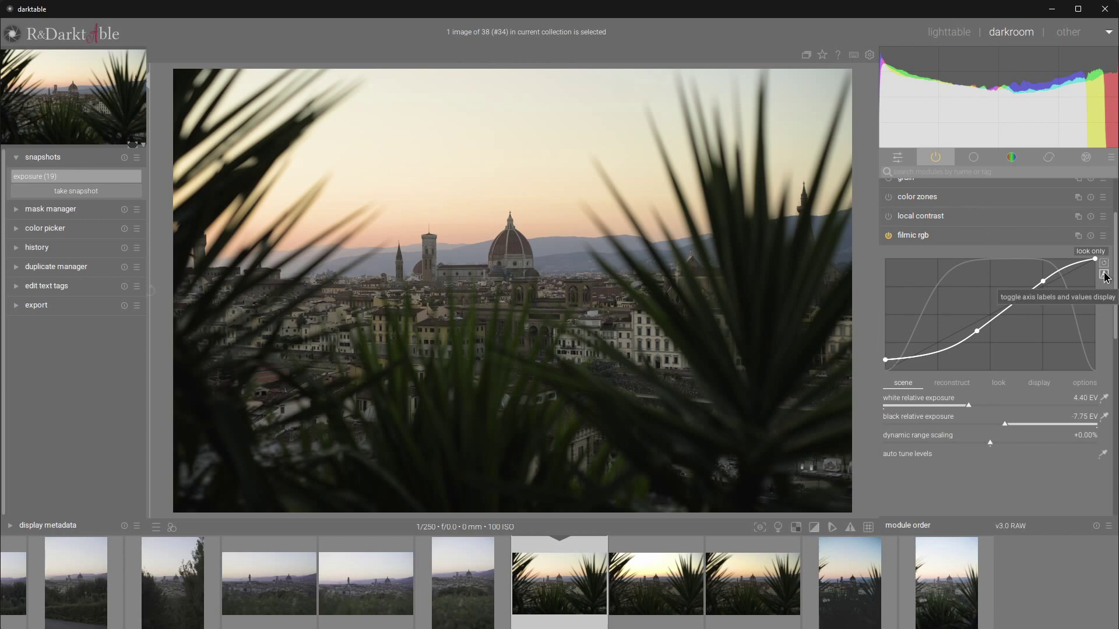
Turn on filmic rgb's axis labels, then cycle through every graph view back to look only
click(1105, 275)
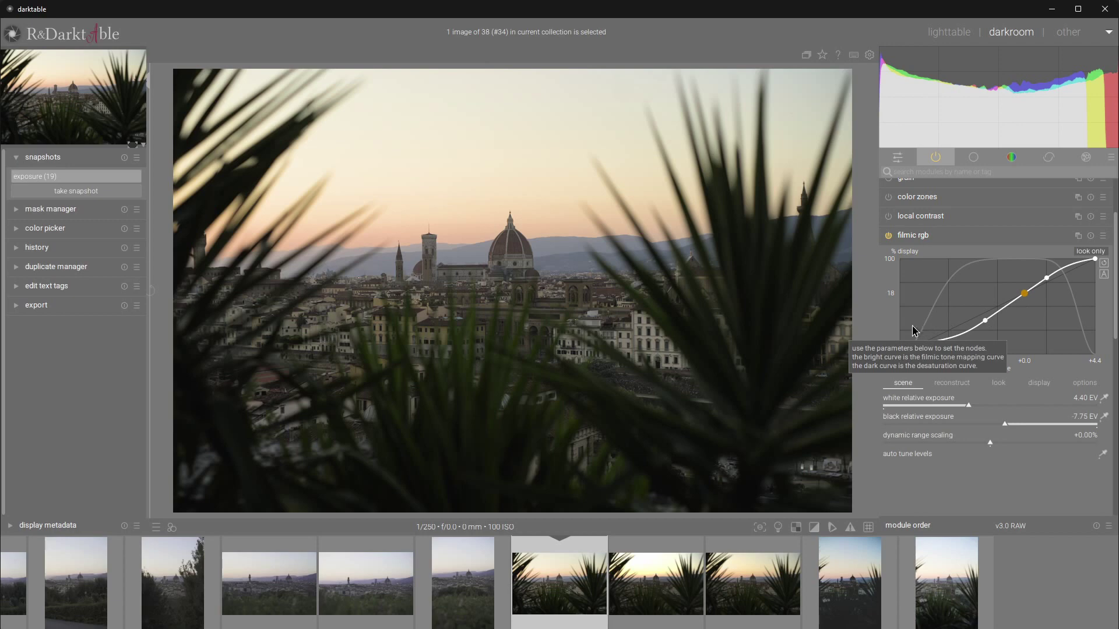
click(1104, 263)
click(1104, 263)
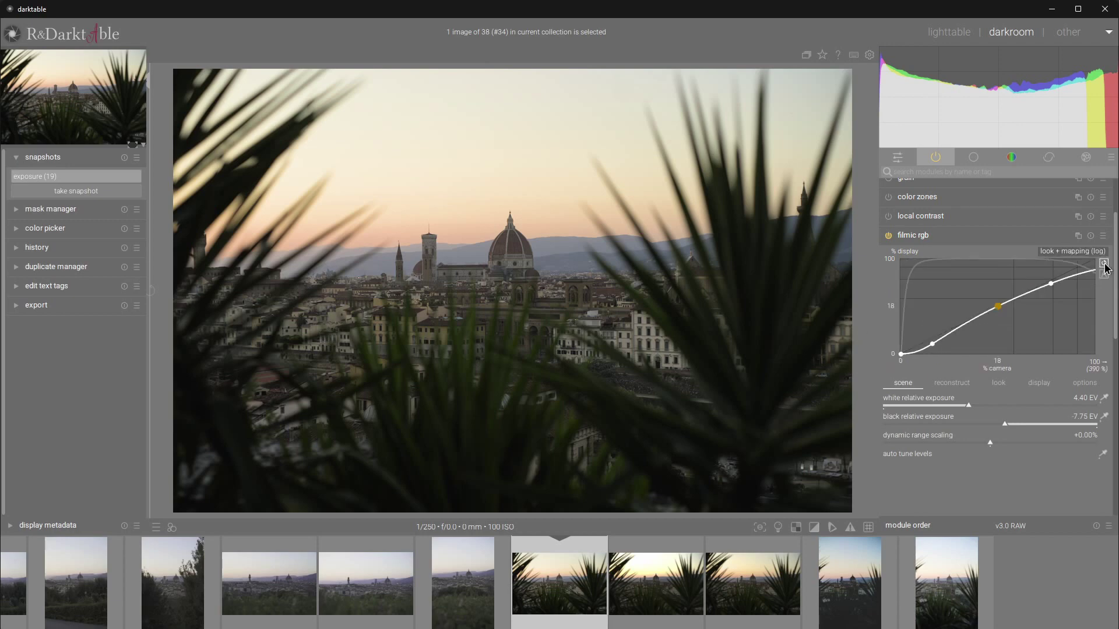
click(1104, 263)
click(1104, 263)
click(1104, 264)
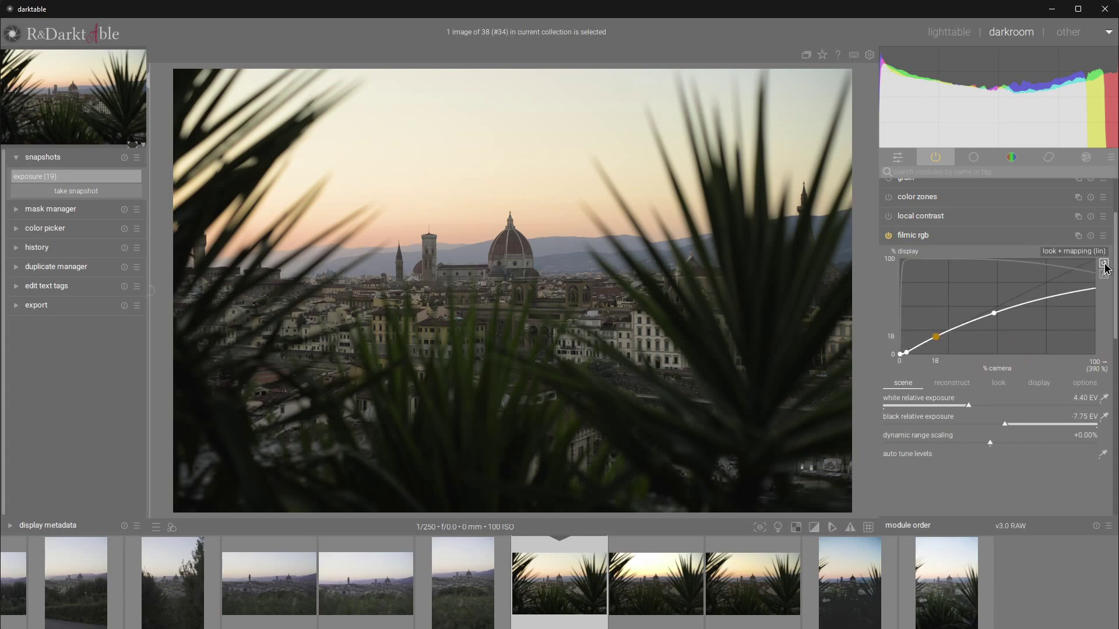
click(1104, 263)
click(1104, 263)
click(1104, 263)
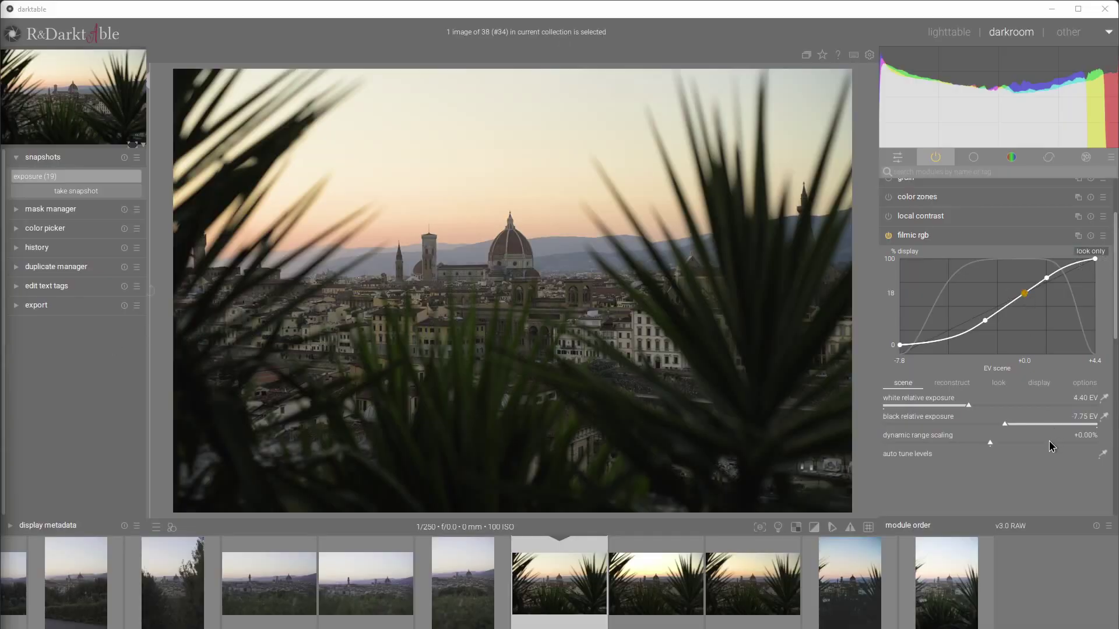
Auto-tune filmic rgb's exposure levels on the Florence photo with the picker
click(1097, 453)
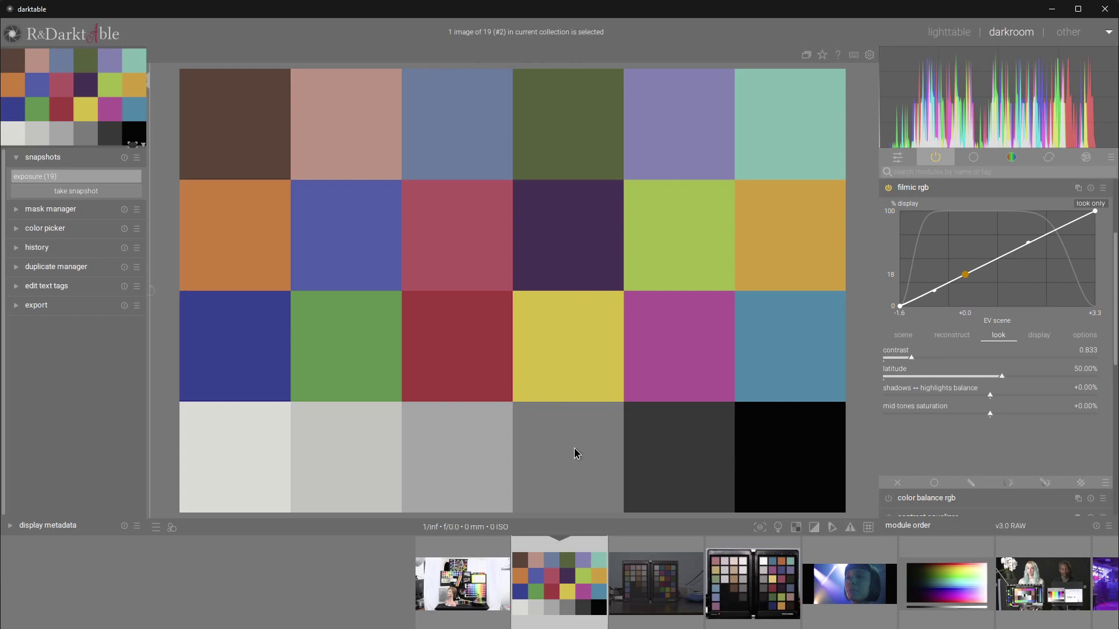
Raise, then lower filmic contrast on the colour checker, finally pushing it to 2.864
scroll(912, 361, down, 1)
drag(912, 361, 986, 352)
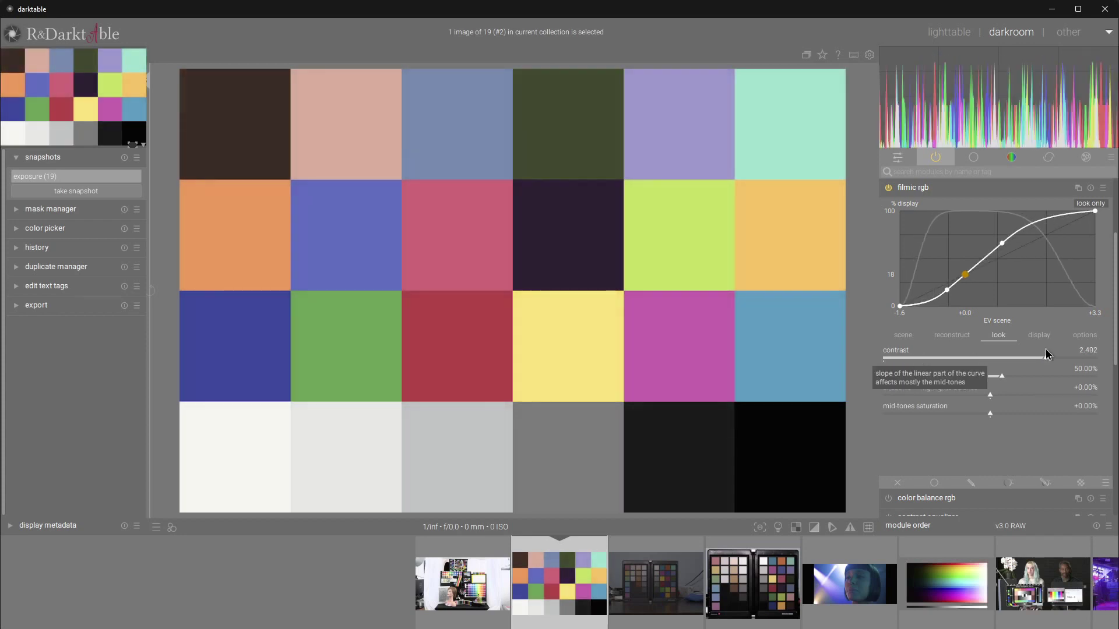
mouse_move(986, 352)
mouse_down()
mouse_move(890, 368)
mouse_move(1026, 366)
mouse_move(872, 376)
mouse_move(982, 359)
mouse_up()
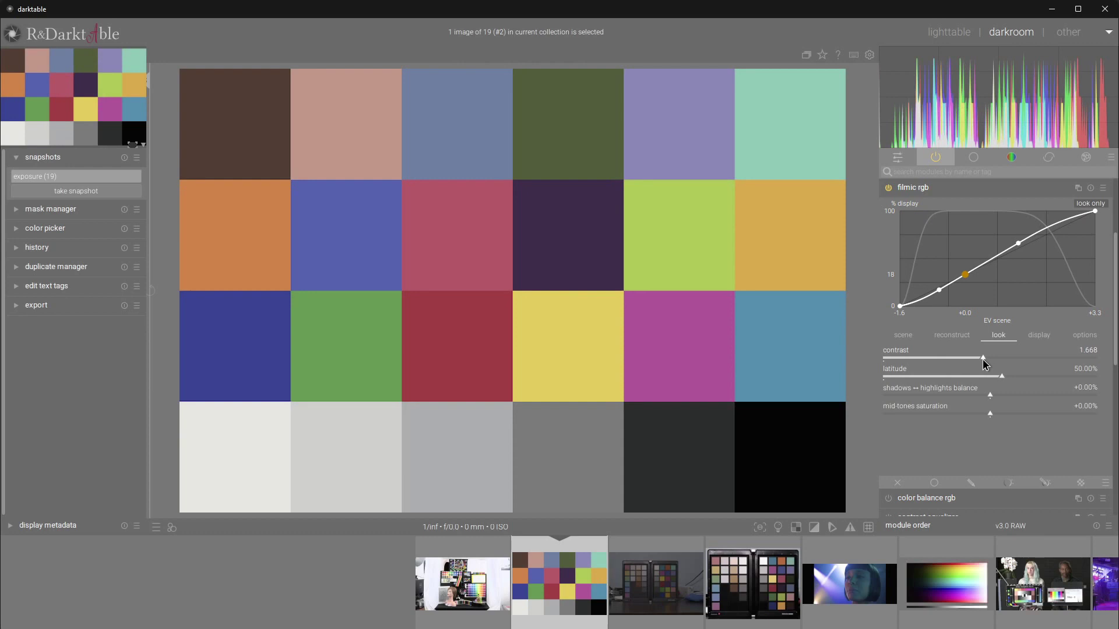
drag(983, 364, 1087, 360)
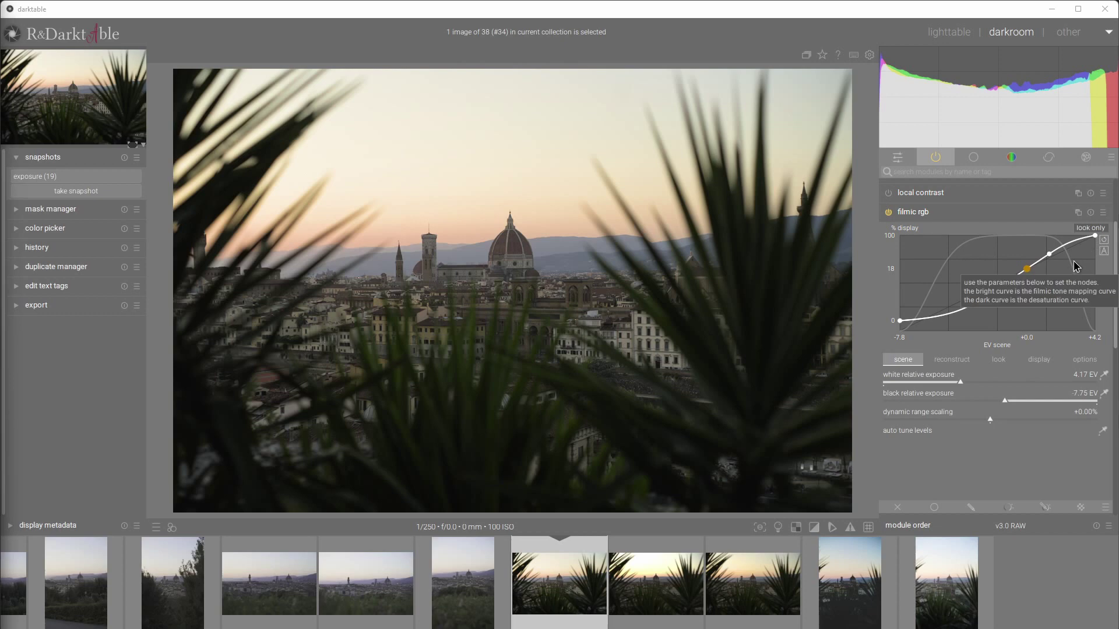
Set filmic's white relative exposure to 4.09 EV and black relative exposure to -7.90 EV
drag(957, 380, 989, 377)
key(ctrl+z)
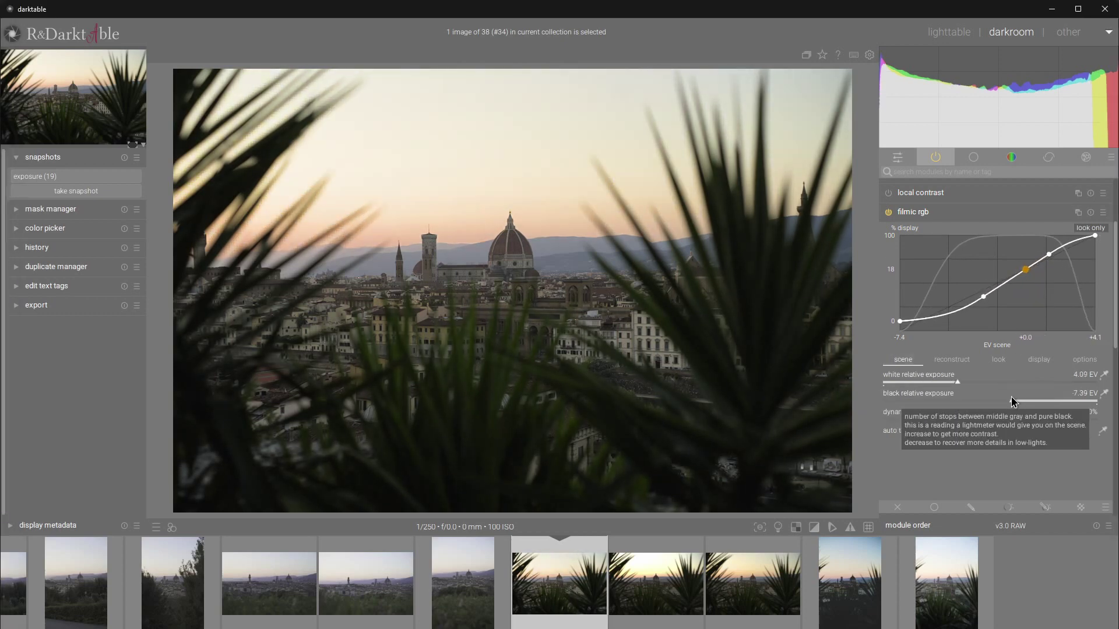
scroll(1011, 400, up, 7)
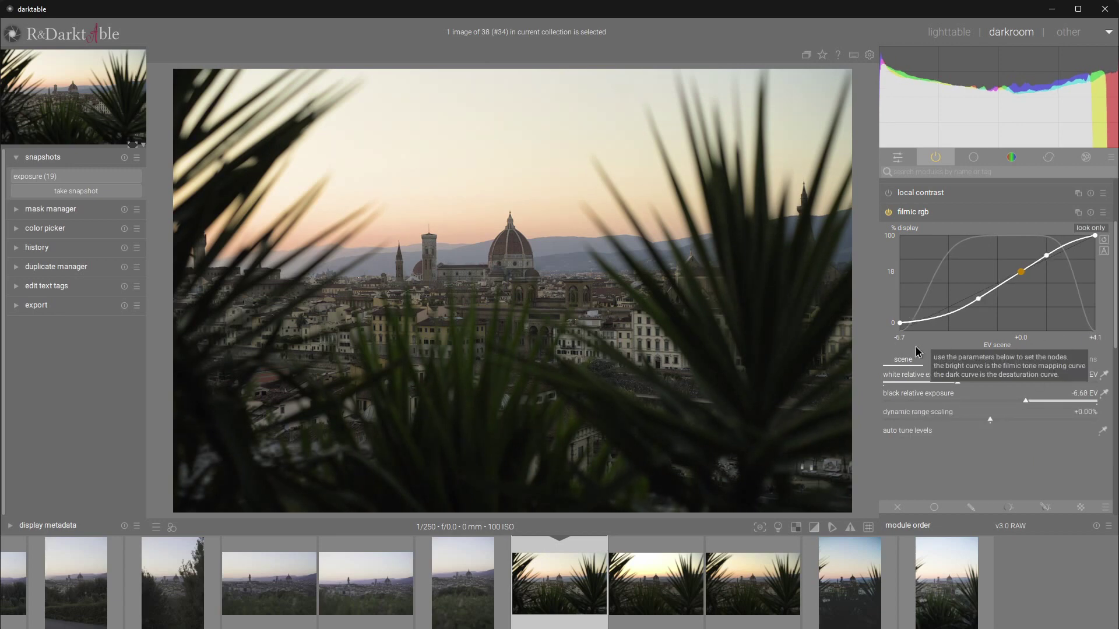
mouse_move(1028, 401)
mouse_down()
mouse_move(948, 402)
mouse_move(1043, 401)
mouse_up()
scroll(1043, 401, down, 19)
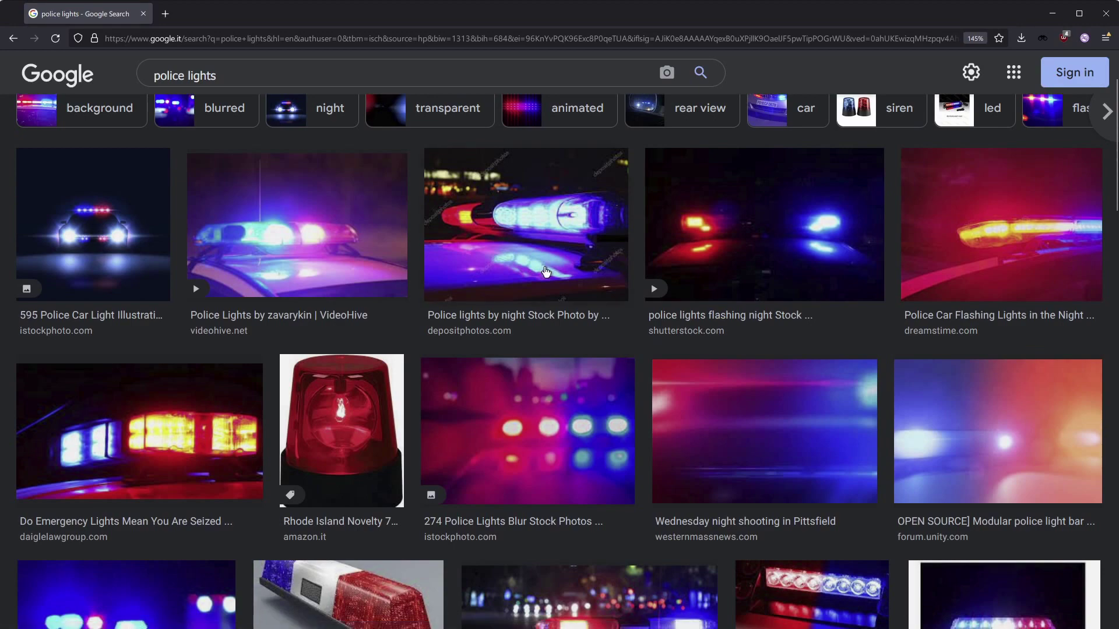
Preview several police lights results, ending on the VideoHive blue police flashing light siren
click(515, 203)
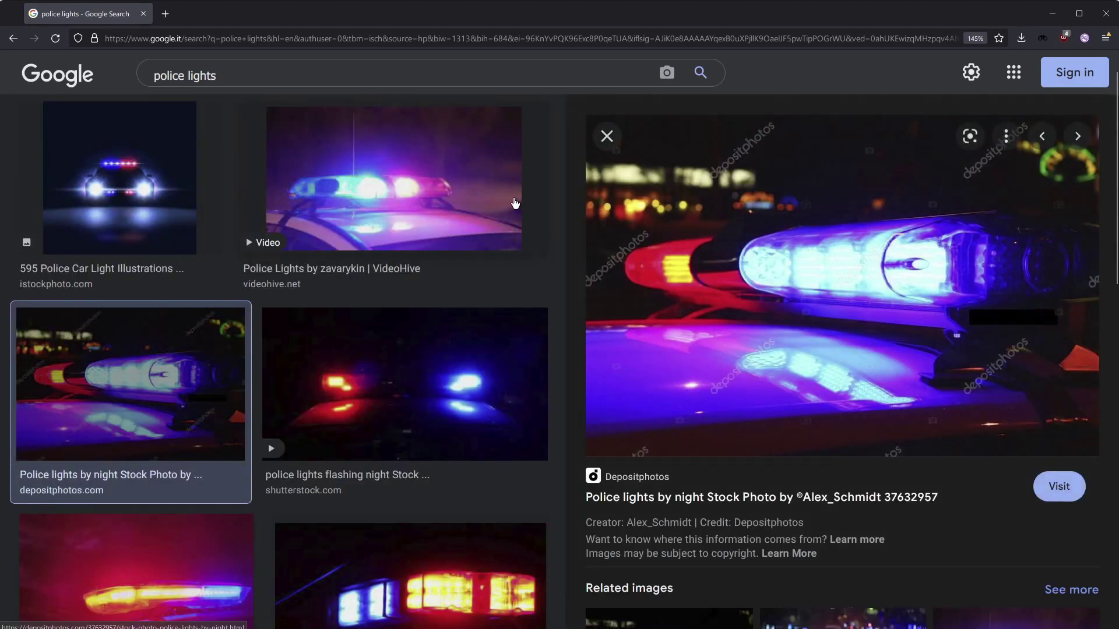
click(294, 235)
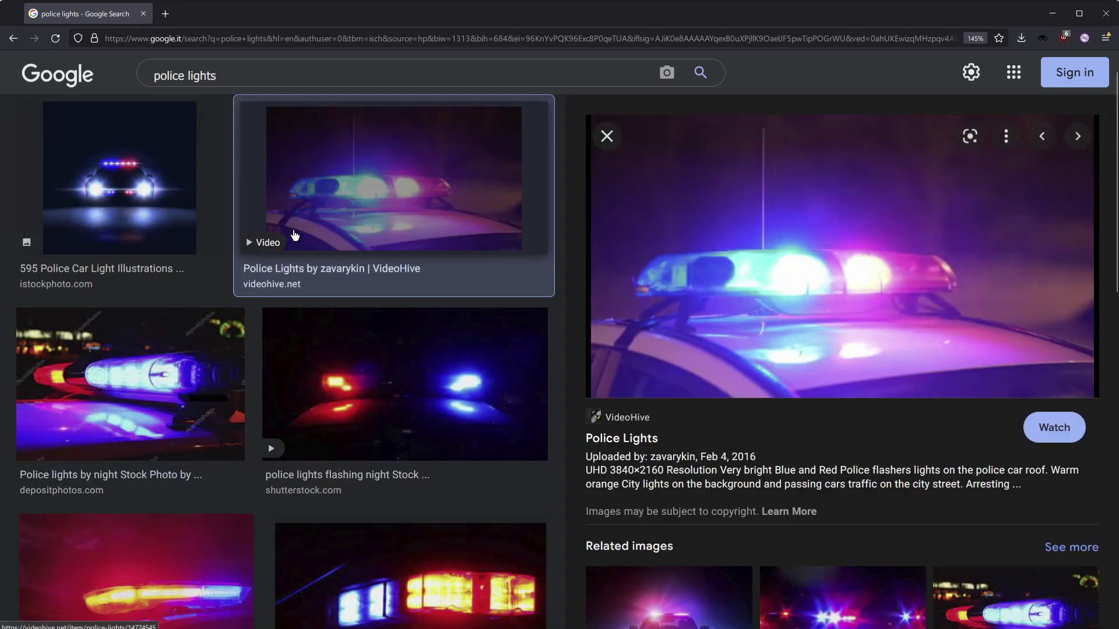
scroll(399, 282, down, 5)
scroll(720, 408, down, 2)
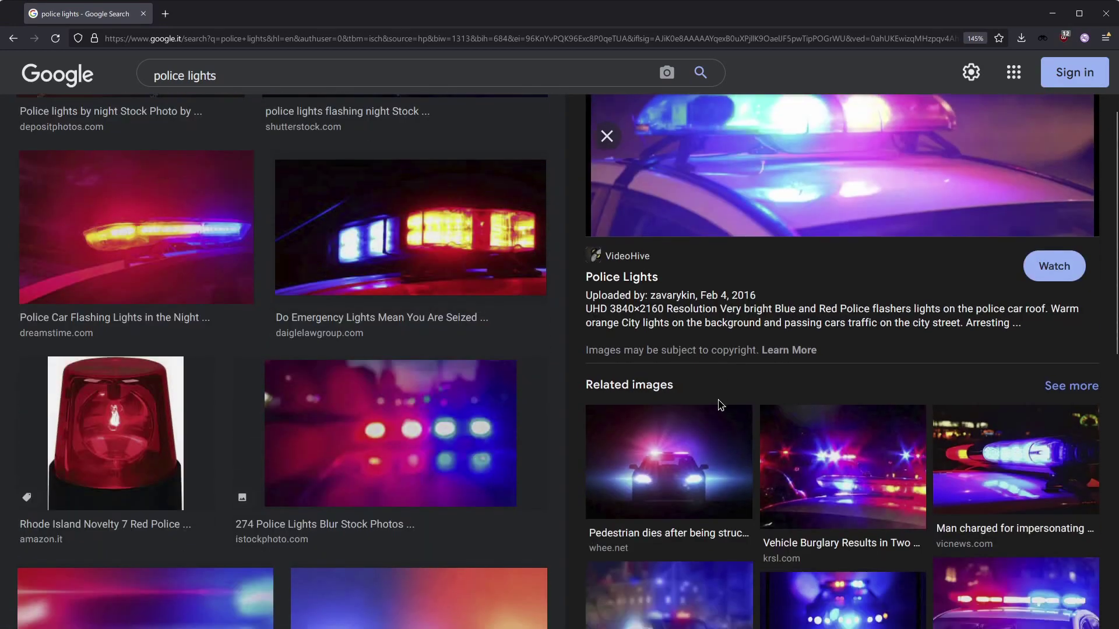
scroll(720, 403, down, 2)
click(912, 478)
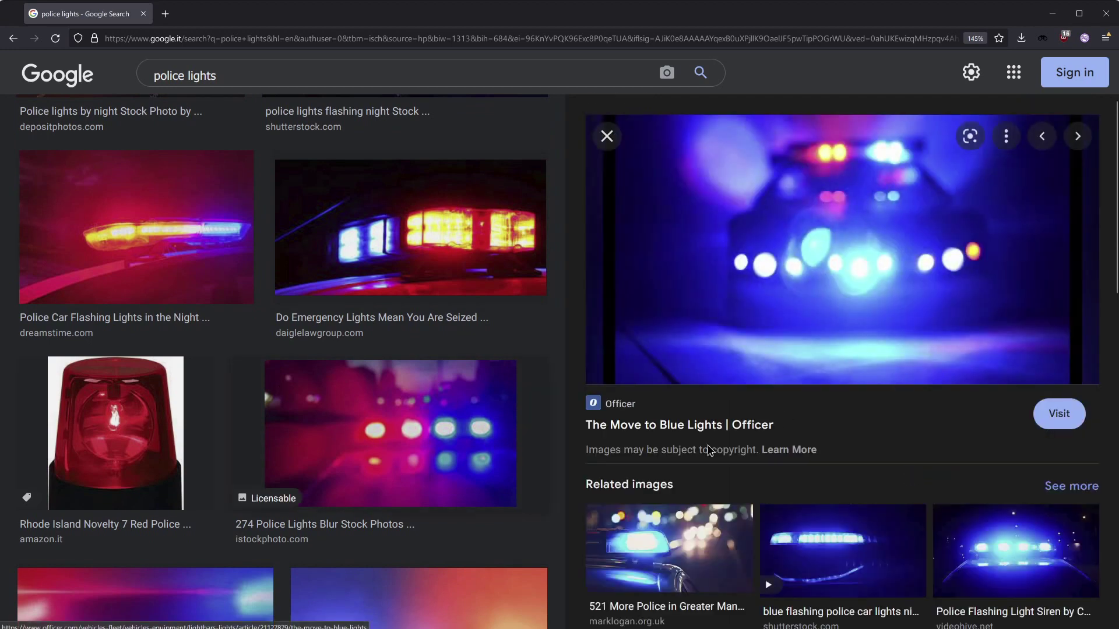
click(1019, 525)
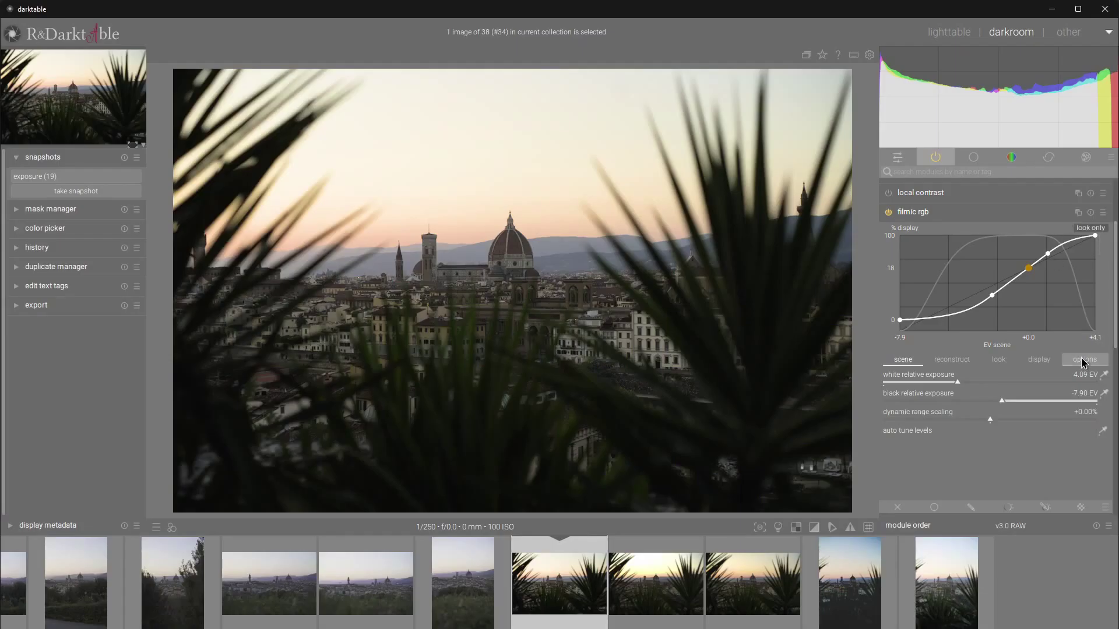
Switch filmic rgb's colour science to v6 (2022) in the options tab
click(1085, 359)
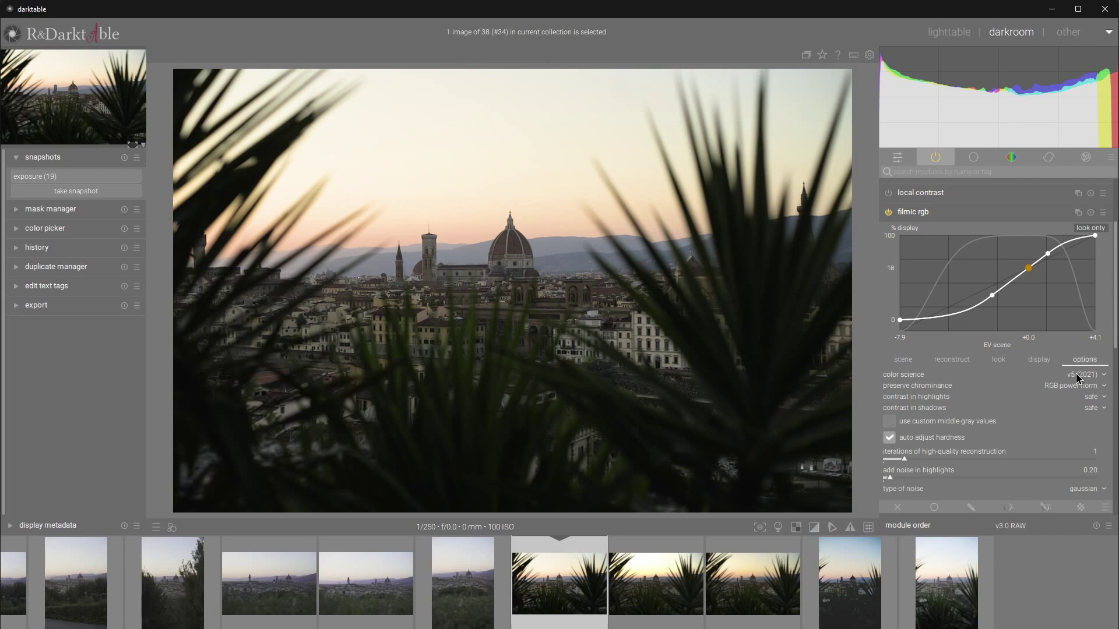
click(1079, 375)
click(1081, 386)
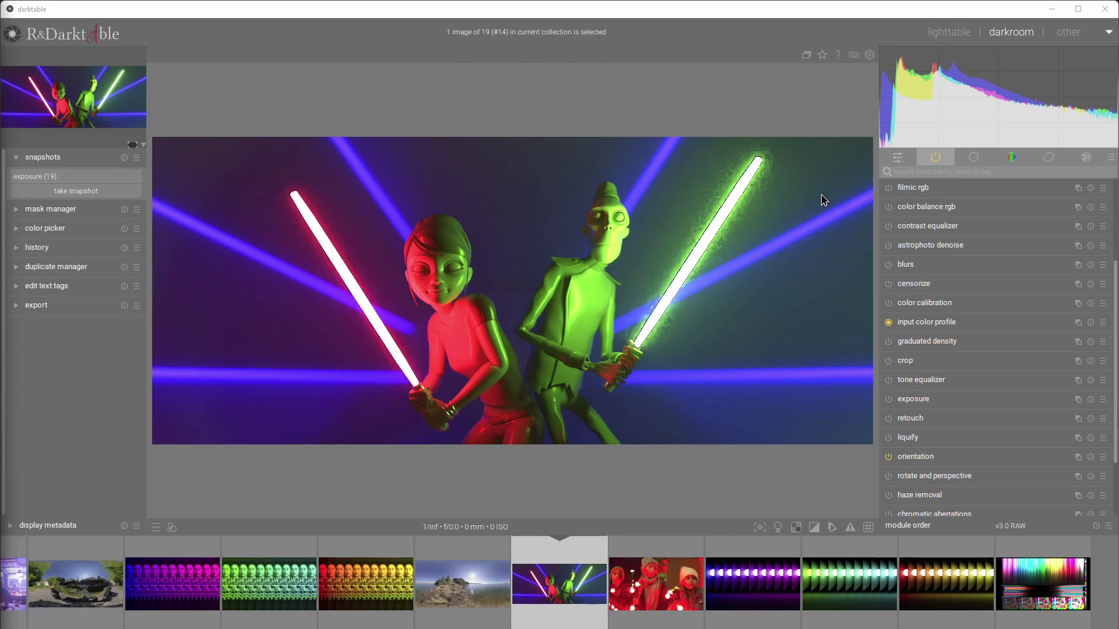
Turn on the filmic rgb module for the neon lightsaber figures image
click(888, 188)
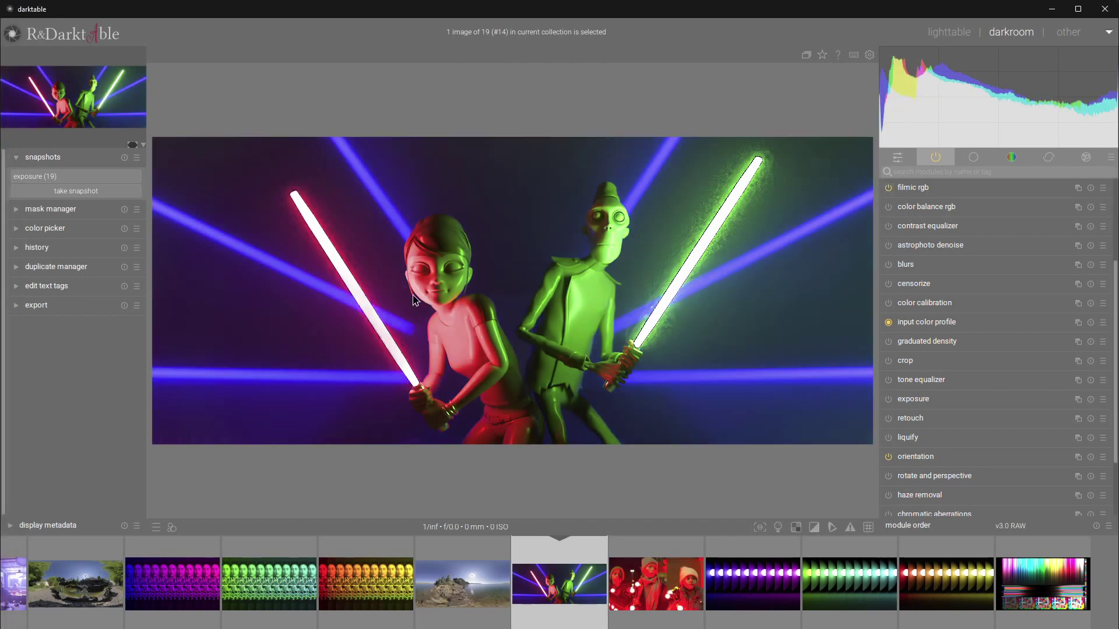